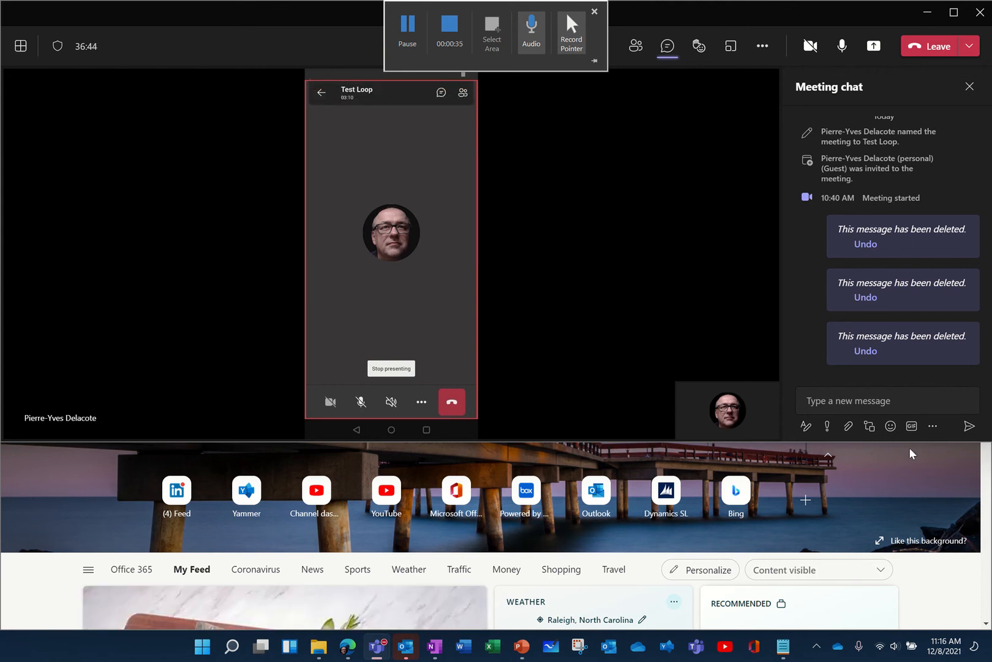
- Insert a live task list component as a draft in the meeting chat
click(871, 430)
mouse_move(828, 378)
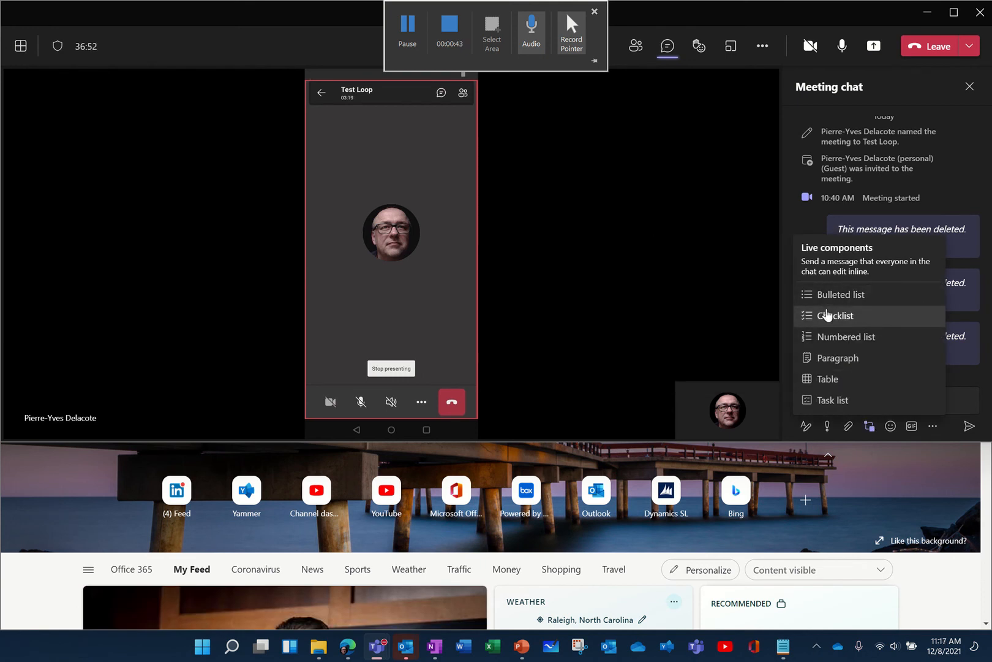
click(843, 401)
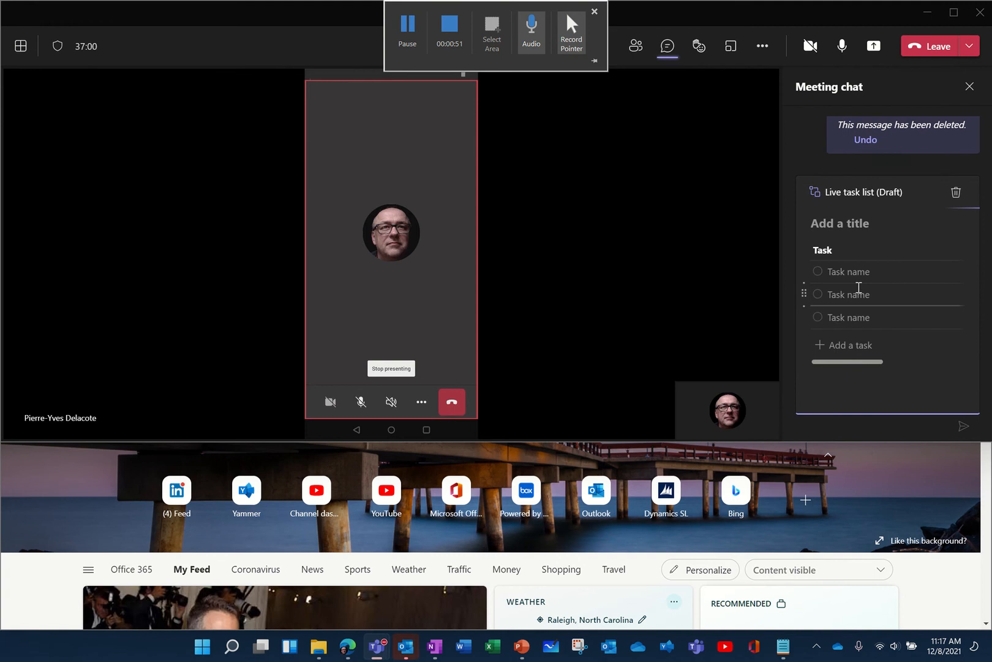
- Fill the draft task list with the tasks Setup meeting, Do demo and collect reaction, and send it to the meeting chat
click(860, 271)
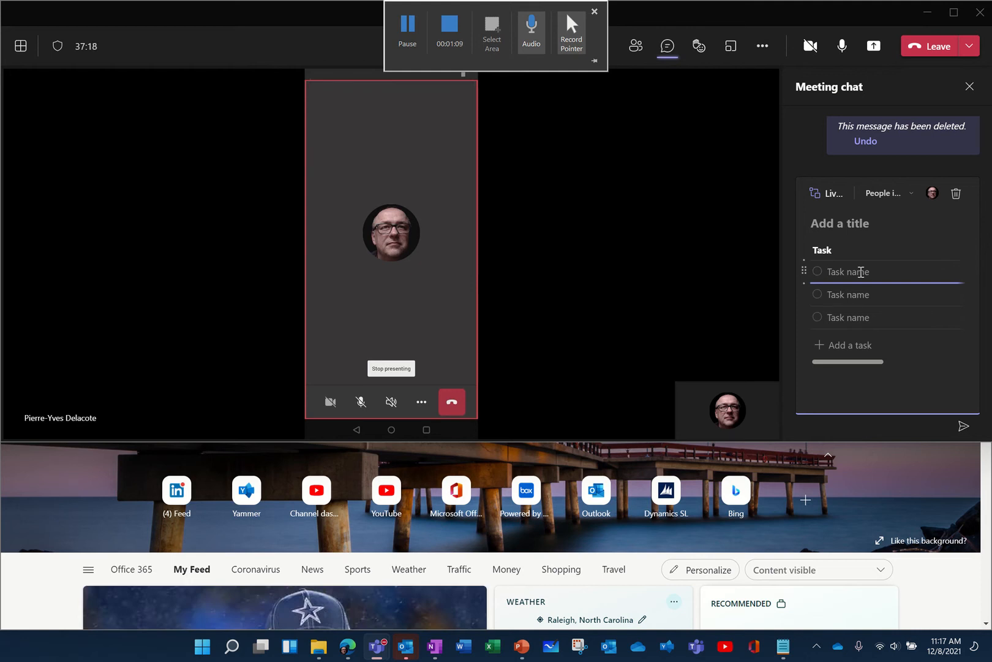
text(Setu)
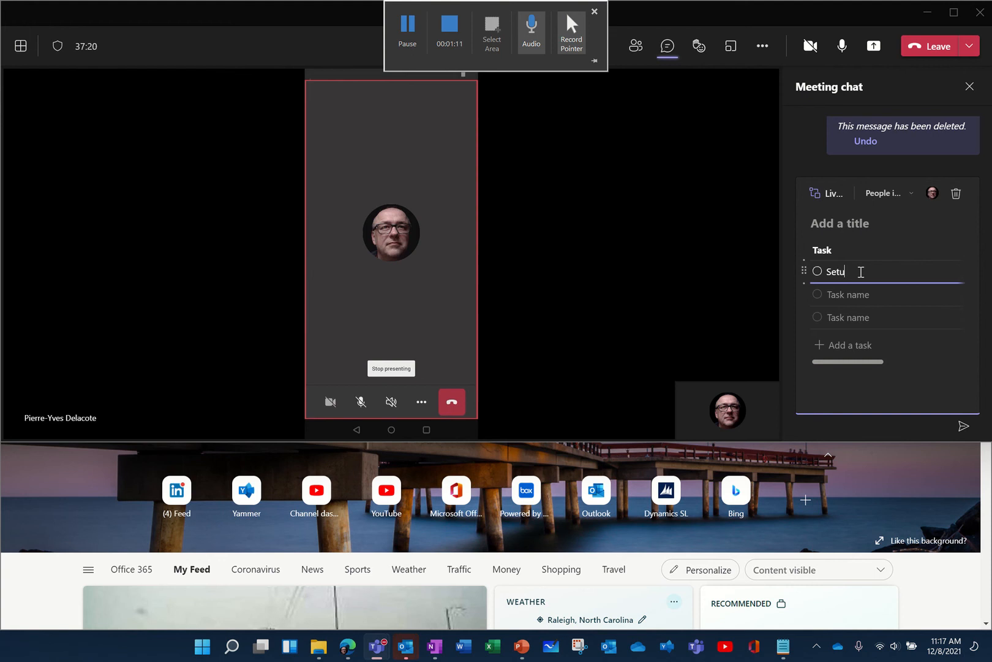
text(p meeting)
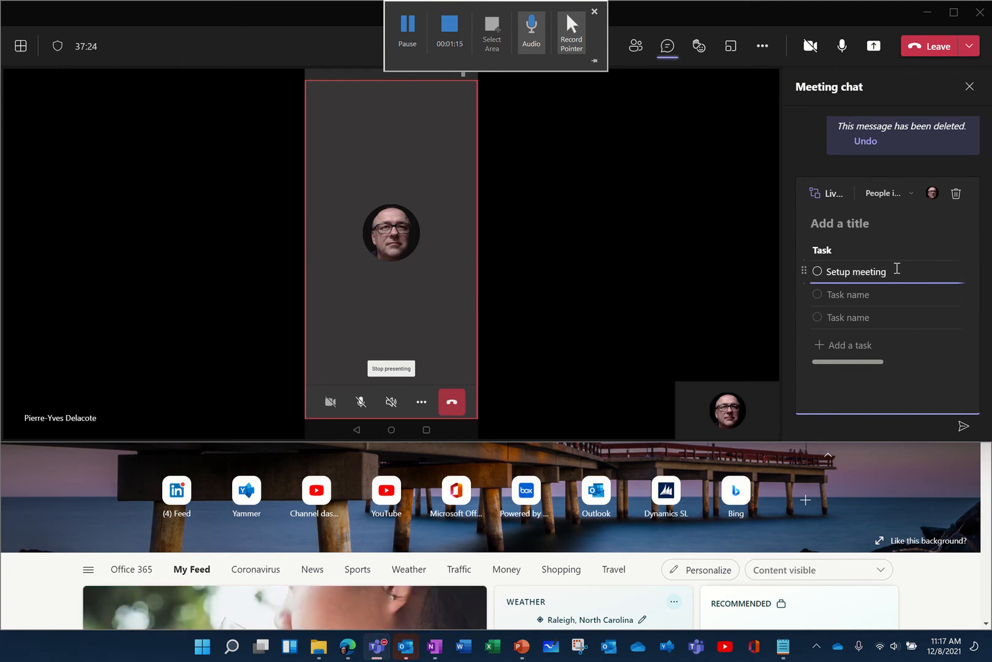
click(887, 294)
text(Do demo)
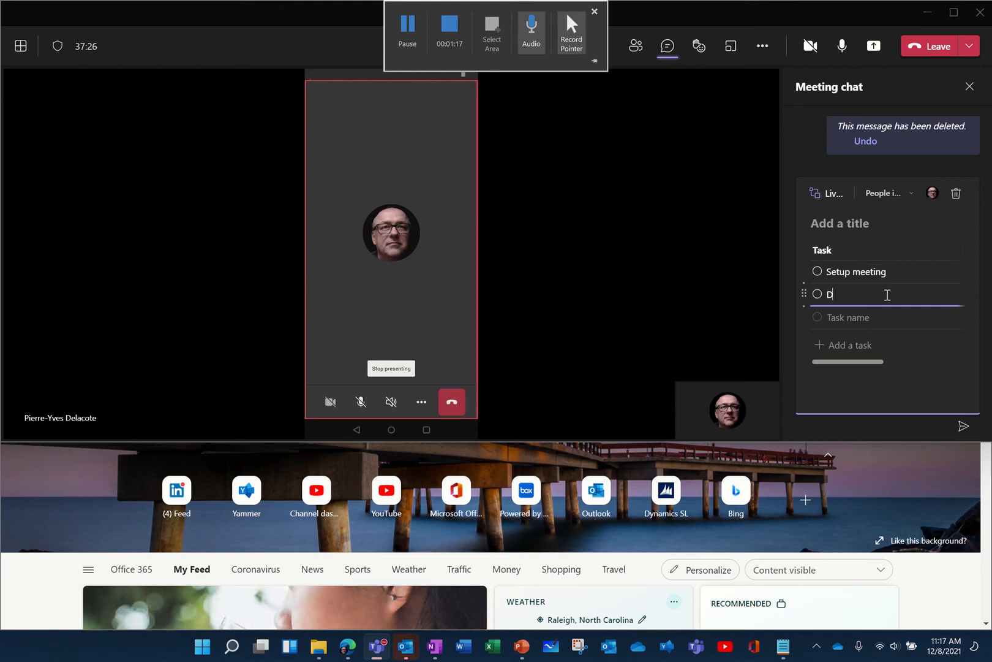
click(867, 318)
text(col)
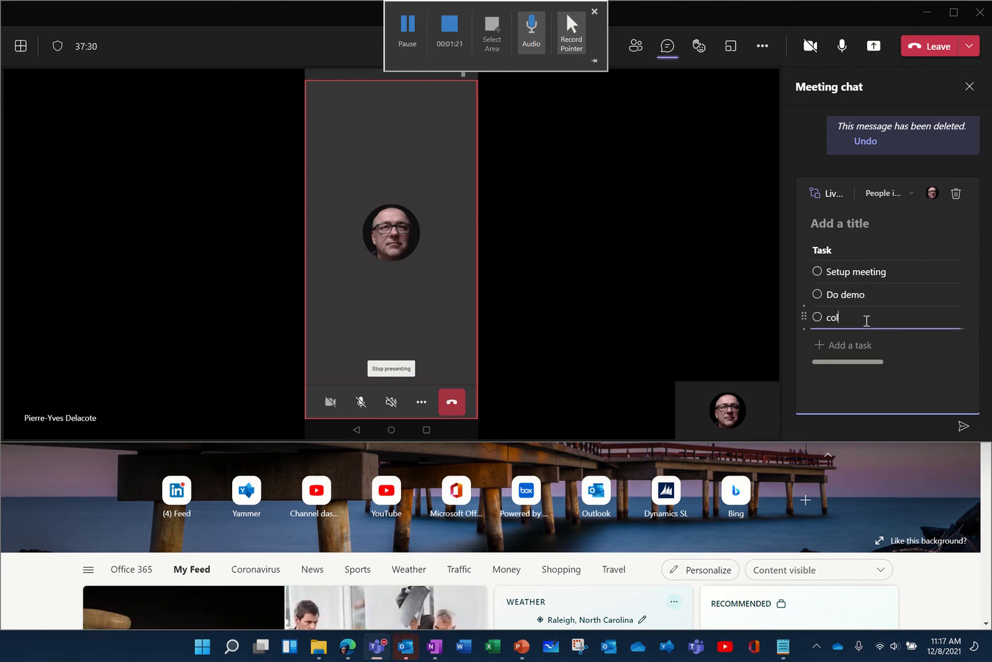
text(lect reaction)
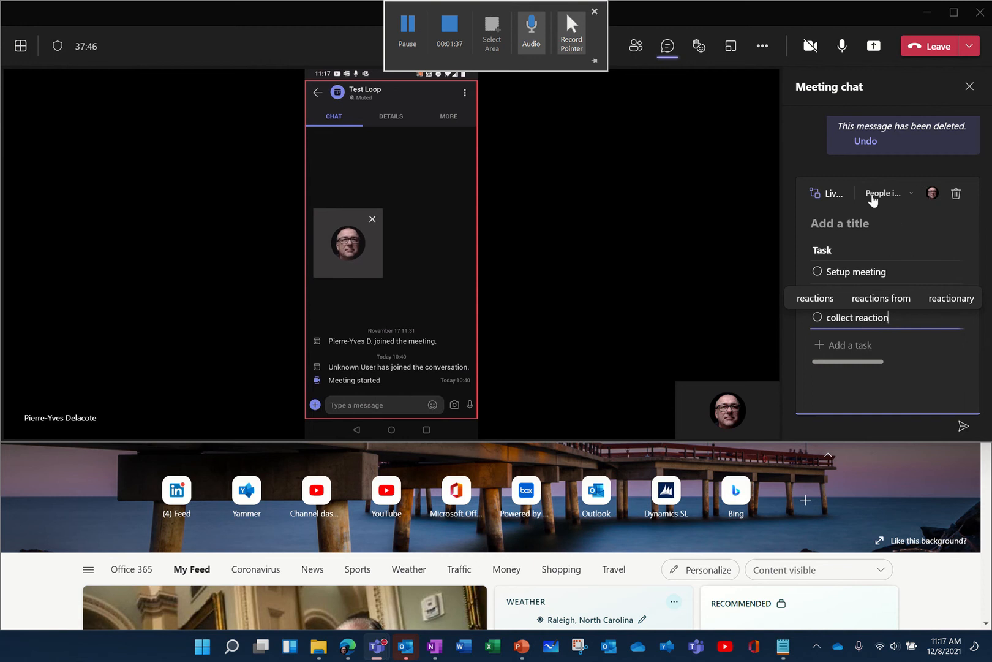
click(962, 425)
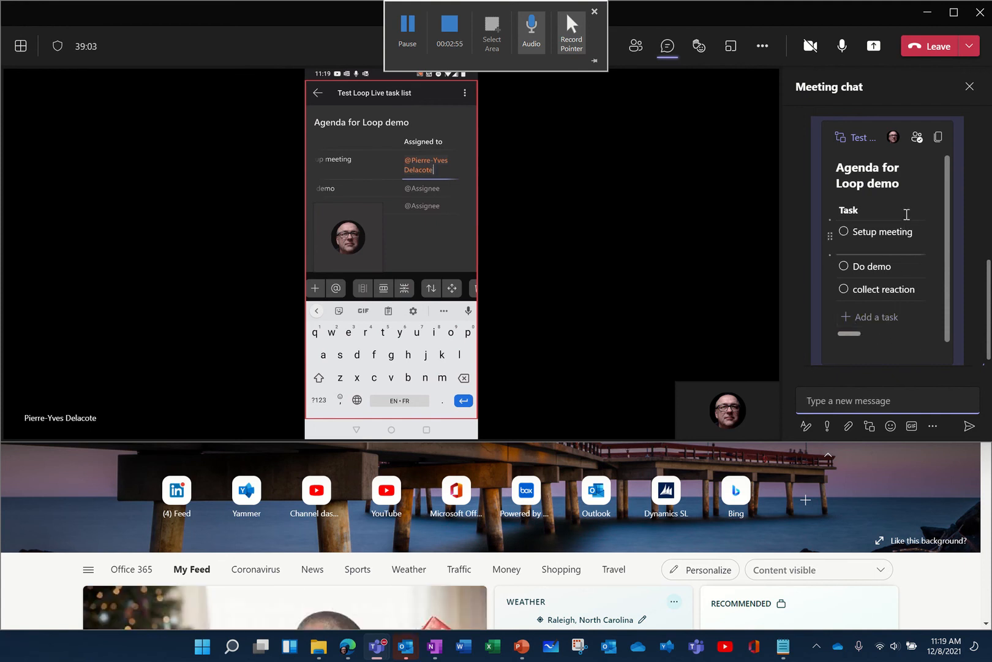
- Open the sent task list in the browser and assign the Do demo task to a colleague
click(860, 139)
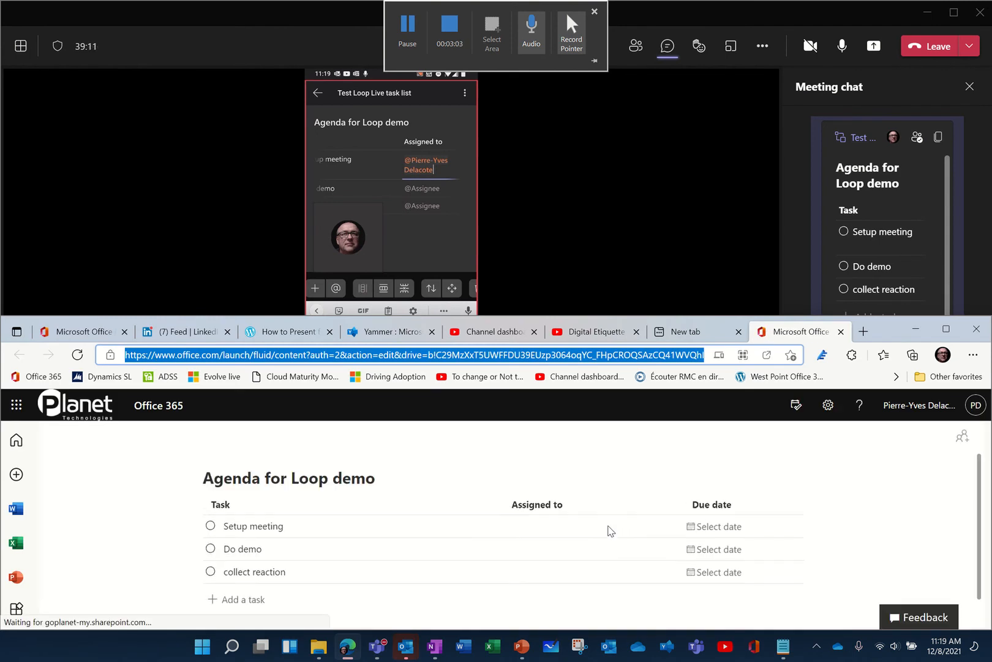
click(543, 553)
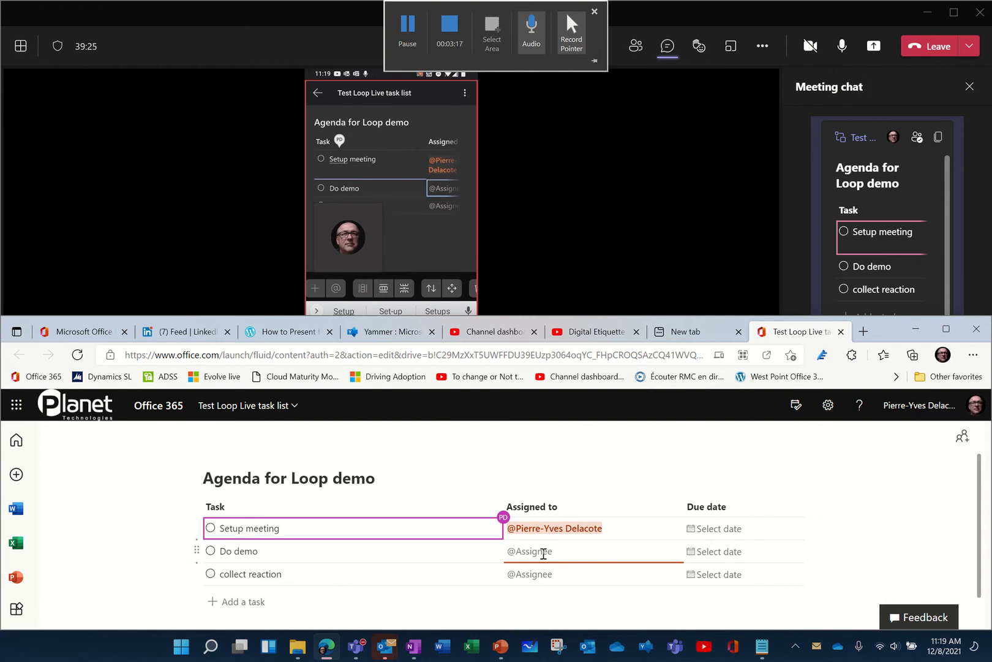
text(@)
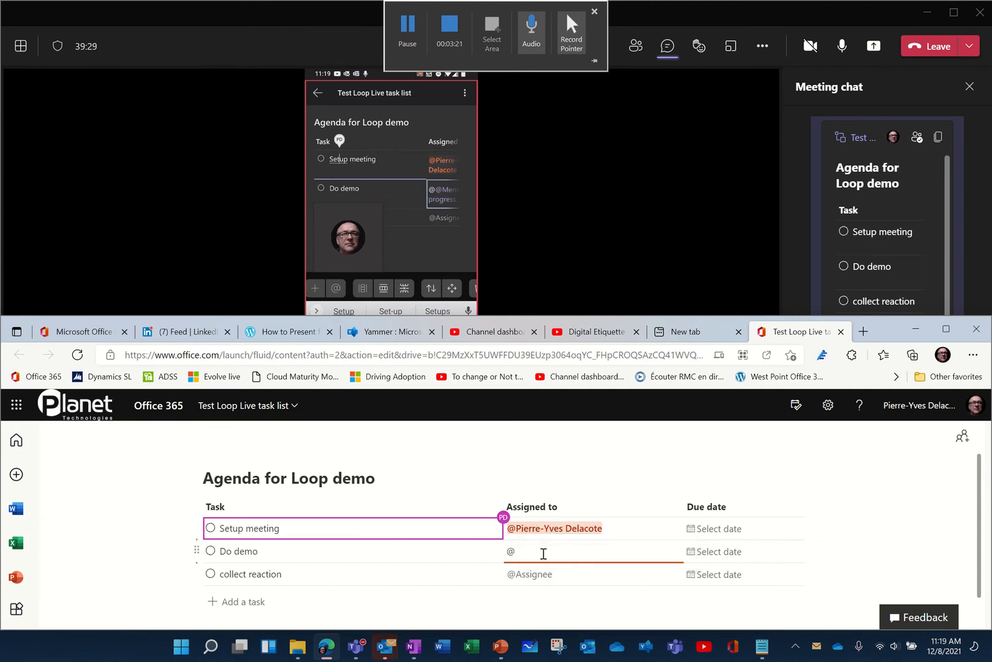
text(noah)
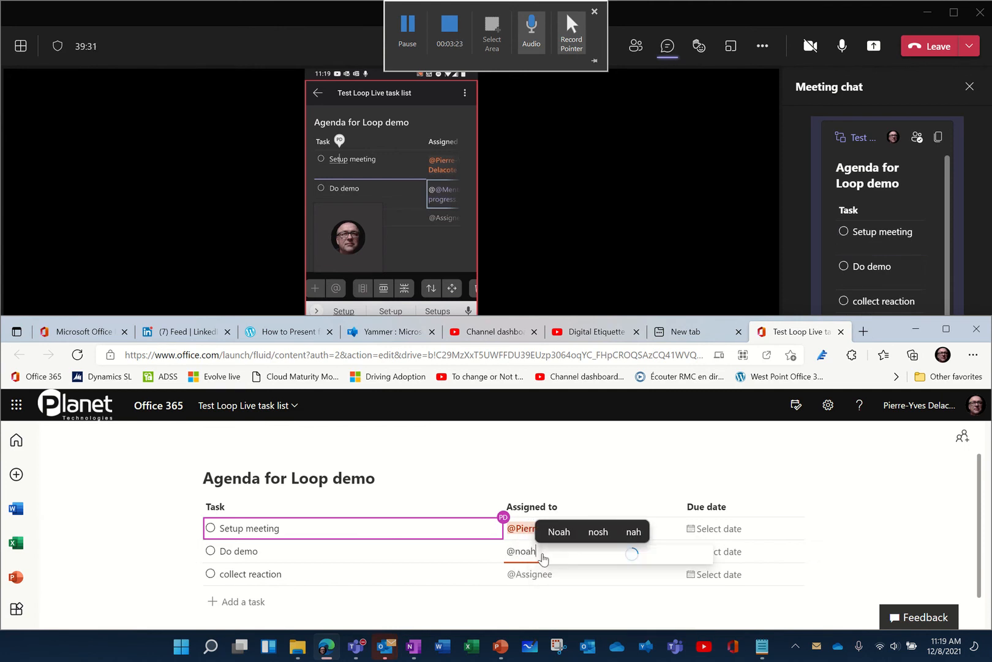
click(544, 558)
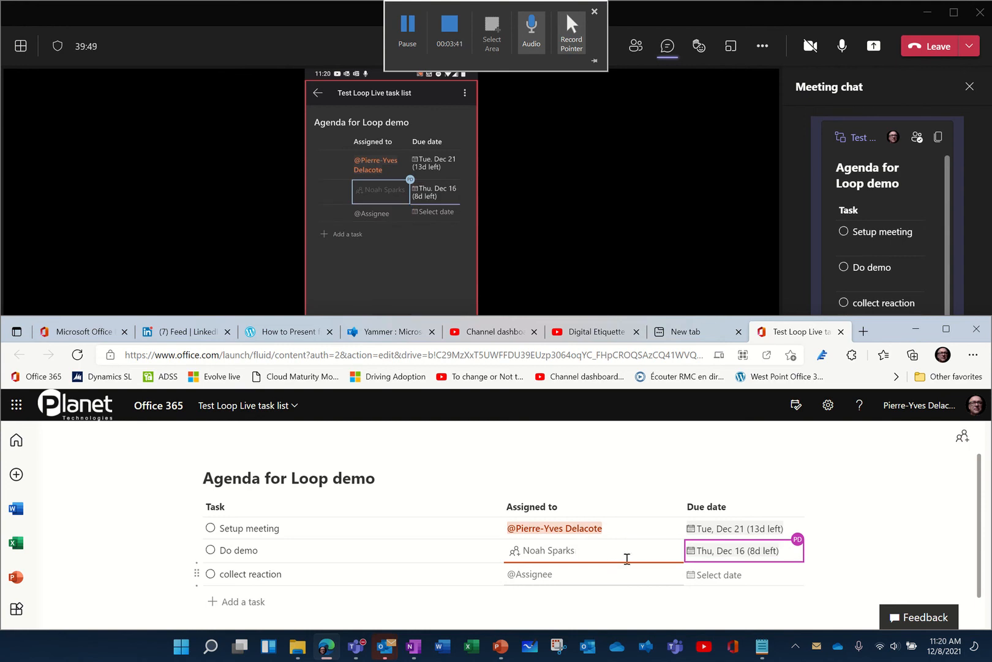
- Set the due date of the collect reaction task to Wed, Dec 29
click(697, 576)
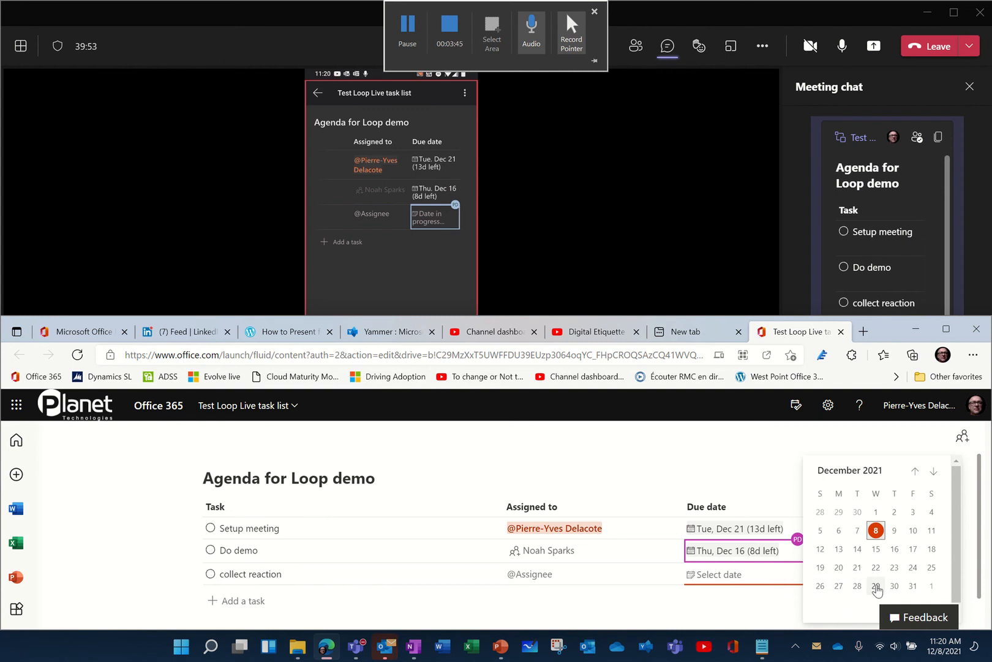
click(875, 585)
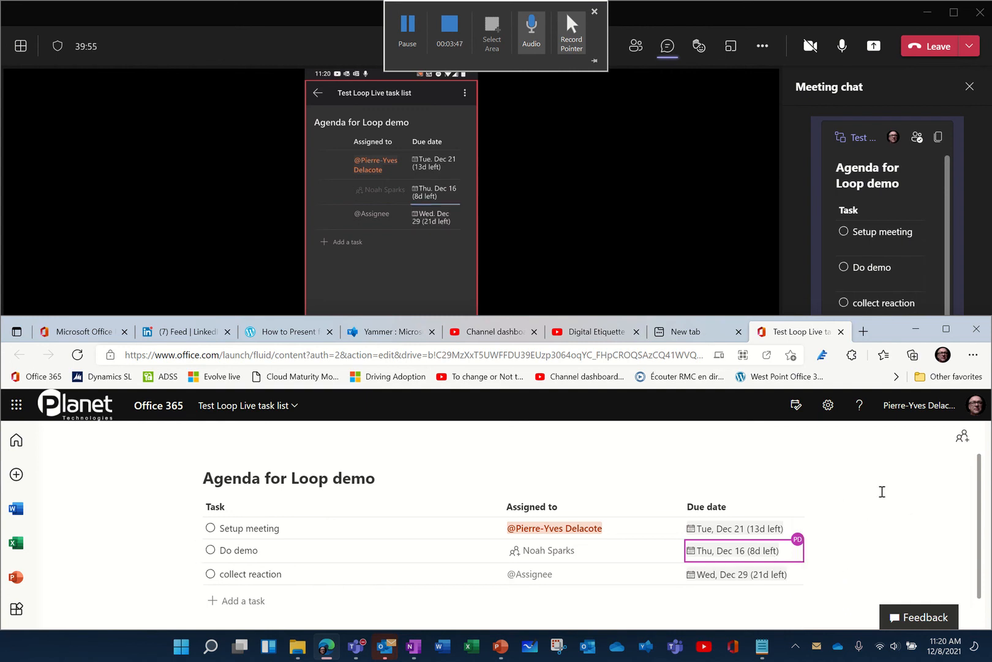
scroll(882, 491, down, 1)
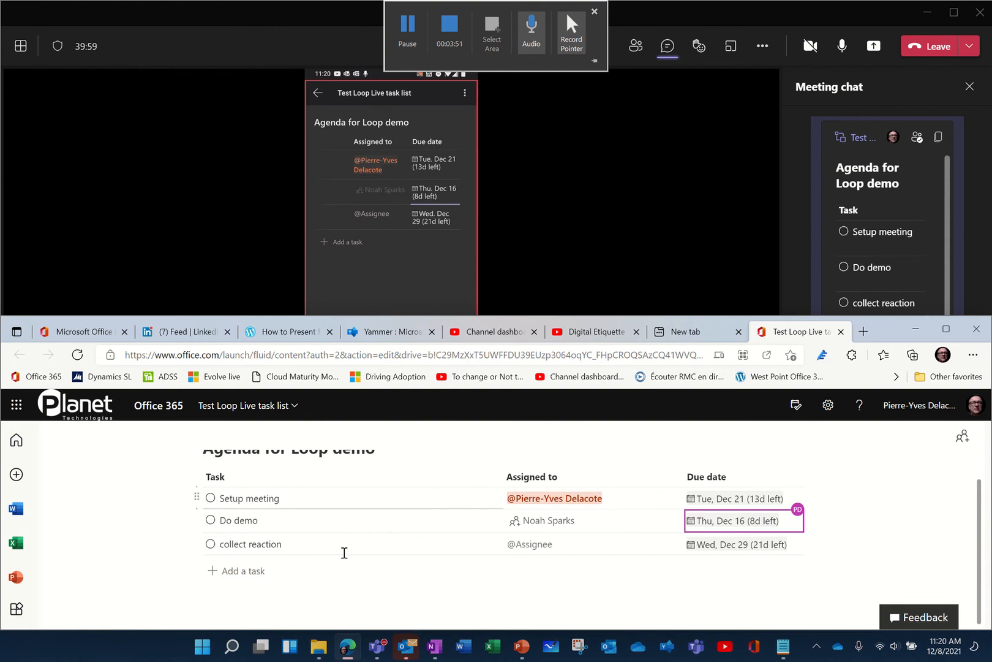
scroll(355, 573, up, 1)
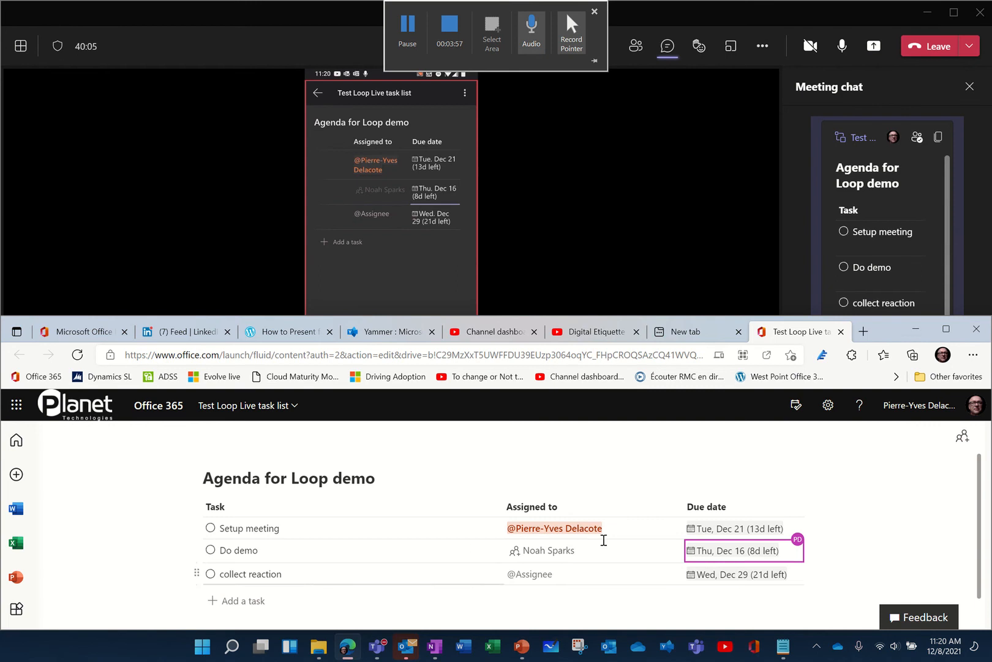
- Return to the Teams meeting chat and look at the Due date column of the shared task list
mouse_move(537, 555)
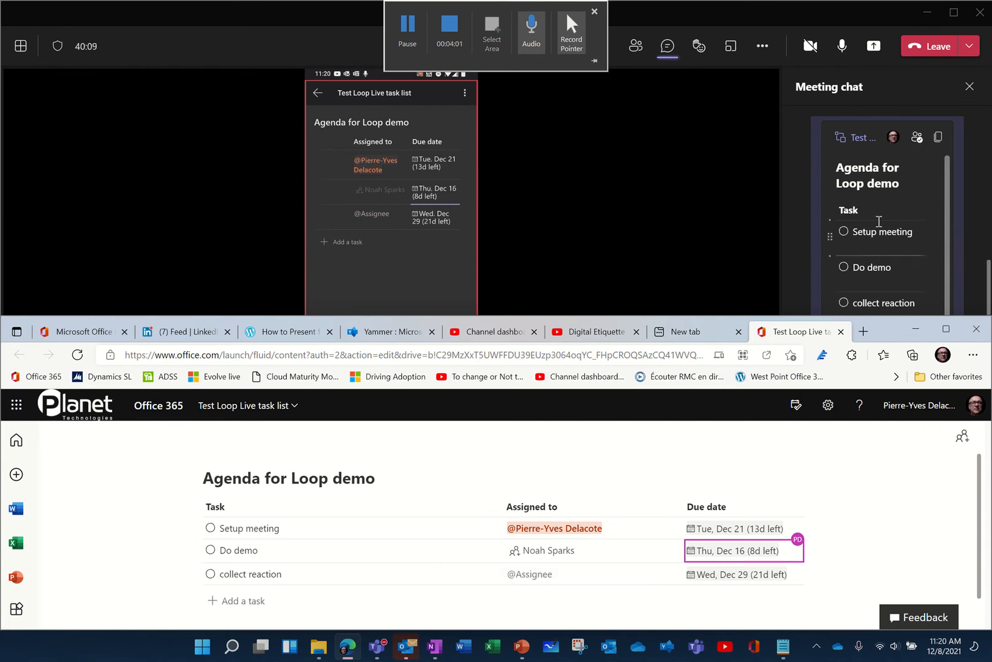
click(897, 104)
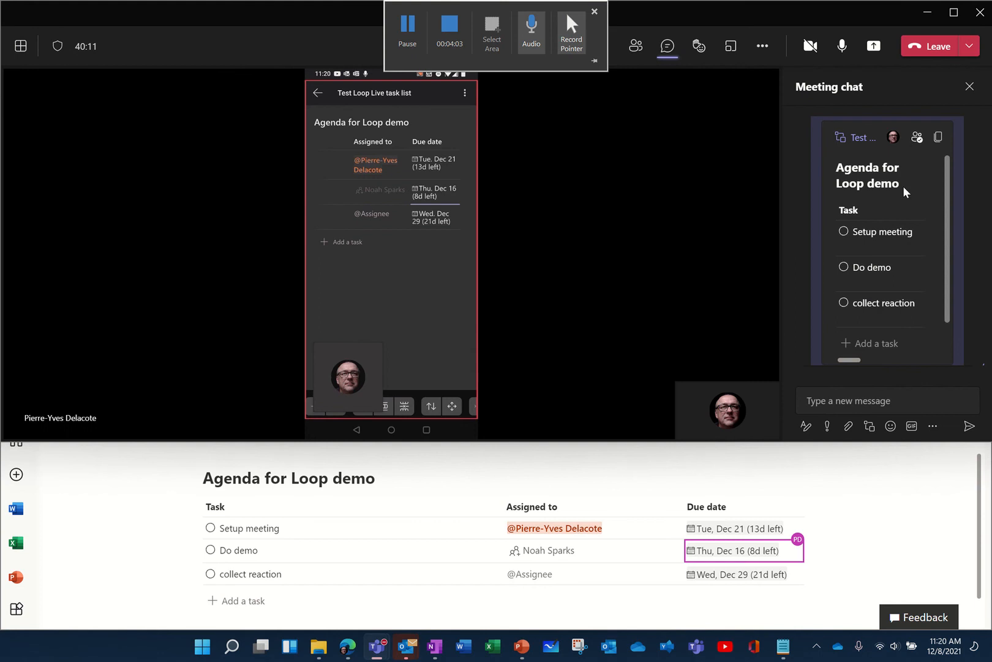
drag(849, 360, 922, 345)
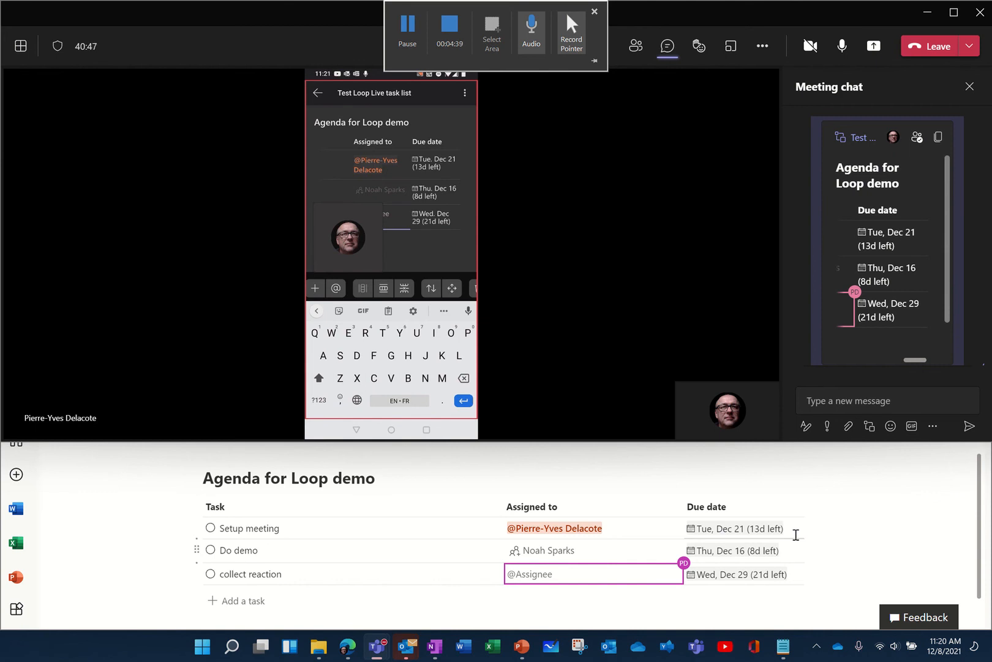
- Return to the task list in the browser and look over its title and all task rows
mouse_move(684, 563)
click(377, 571)
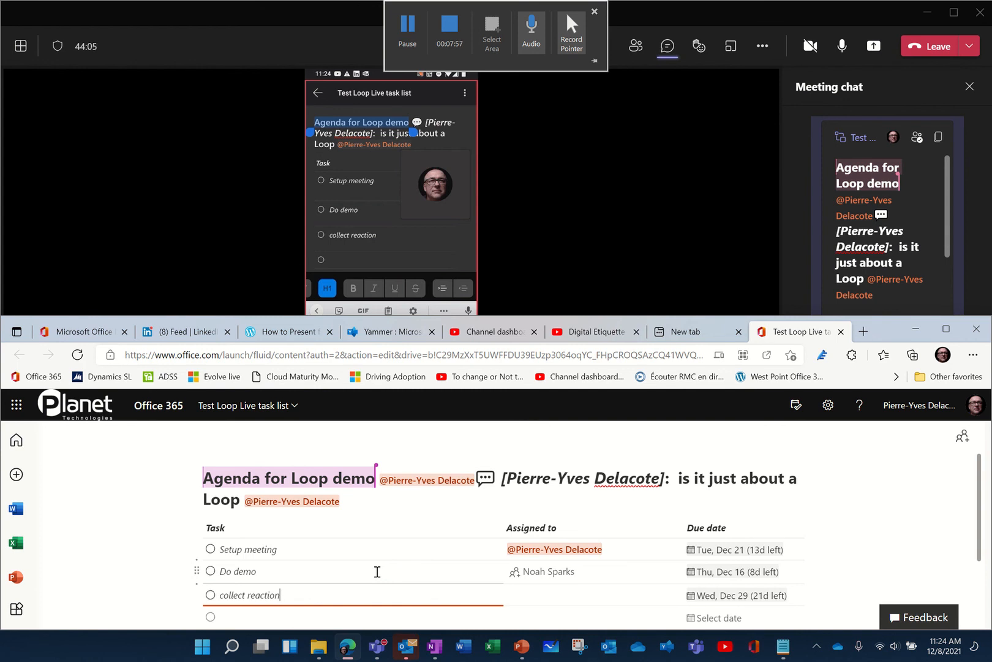
scroll(483, 547, down, 1)
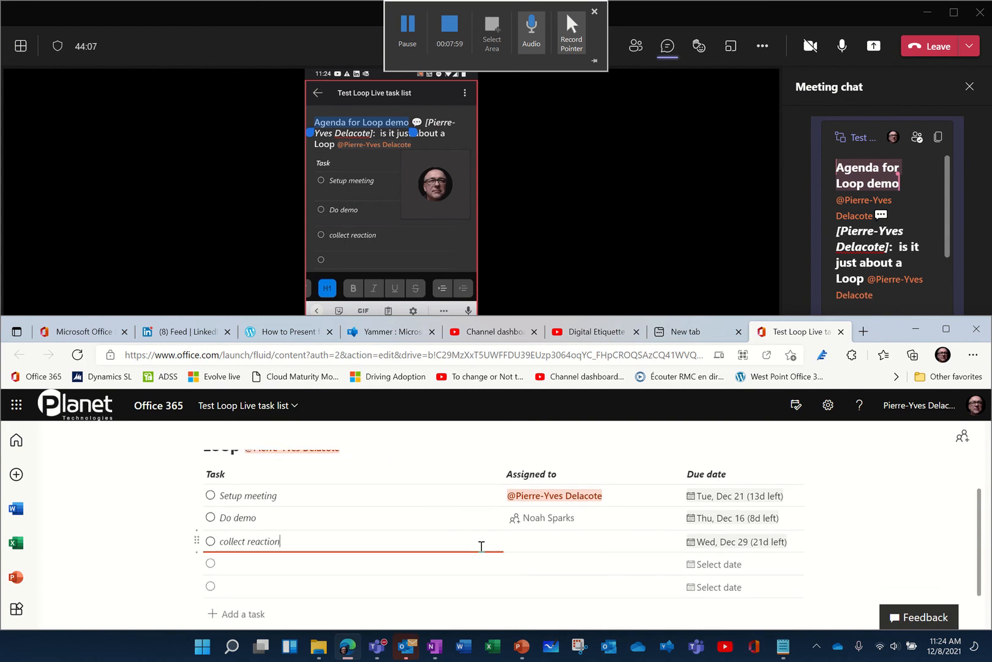
scroll(481, 546, up, 1)
scroll(481, 547, up, 1)
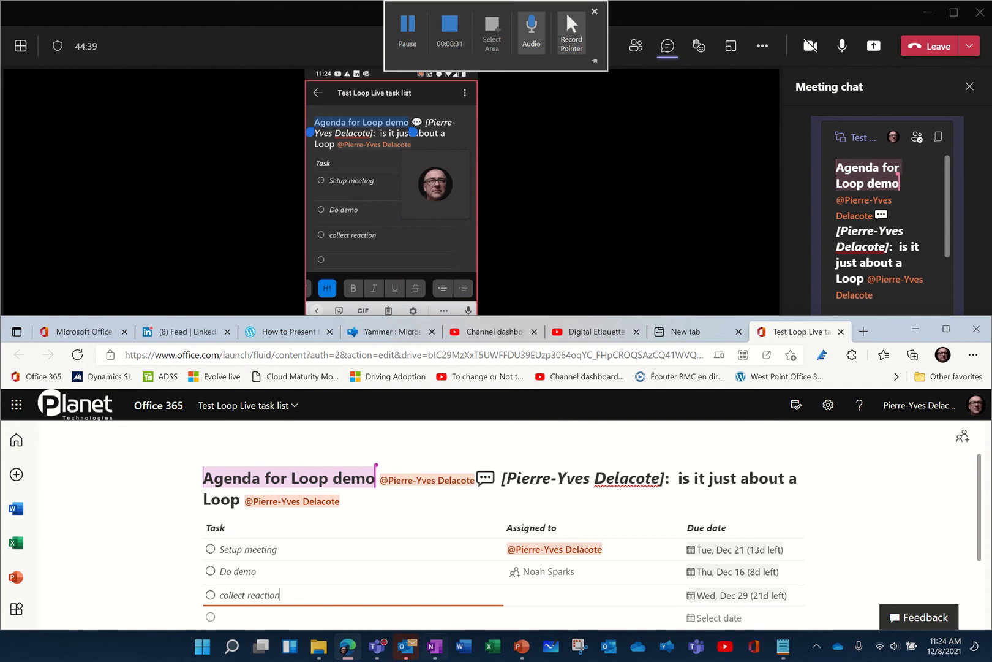
- Switch to the Outlook inbox, open the mention notification for the live task list, and follow its link to Test Loop Live task list.fluid
mouse_move(410, 653)
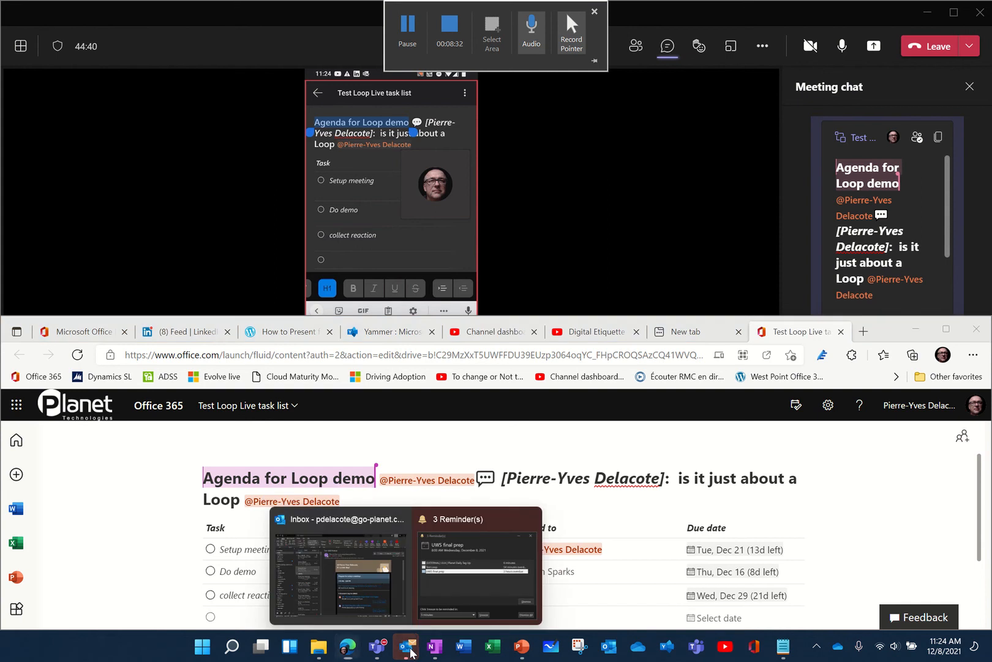
click(372, 571)
click(234, 164)
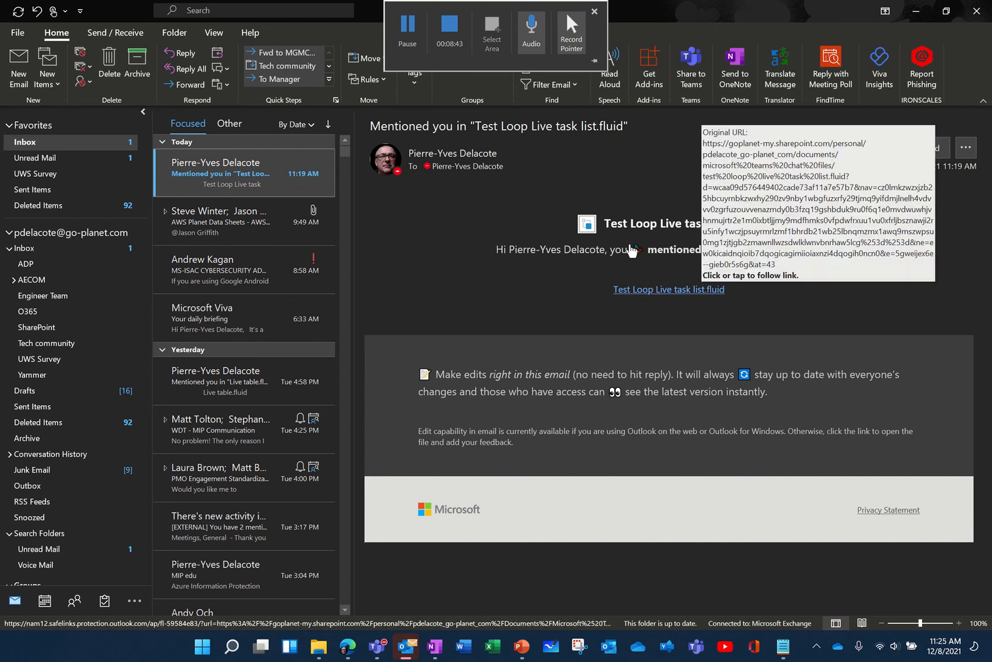
click(672, 293)
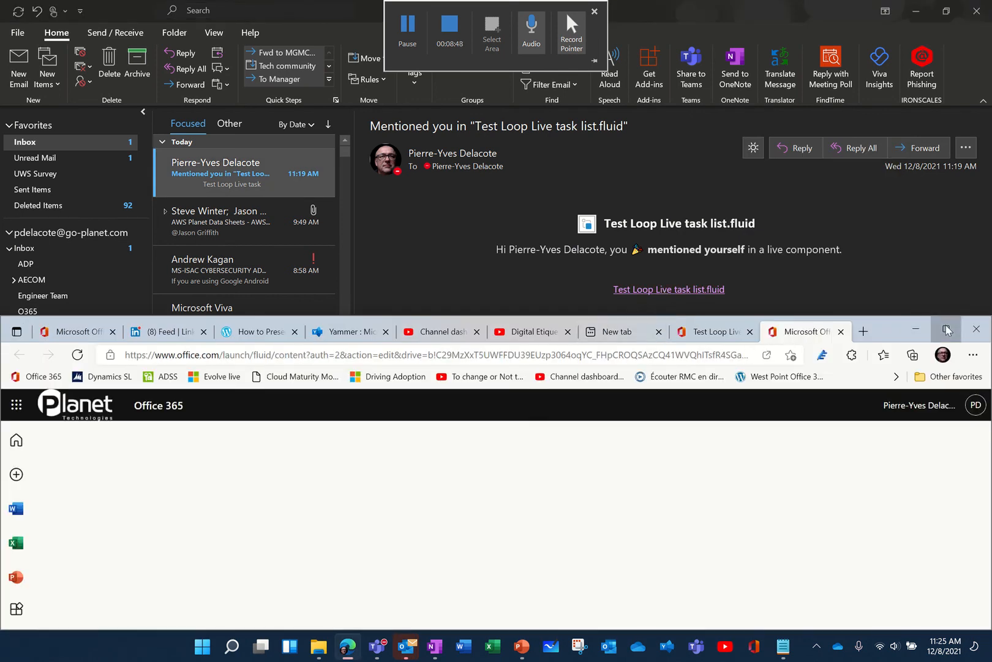
- Maximize the browser window and open the Microsoft Teams Chat Files folder where the task list file is stored
click(946, 331)
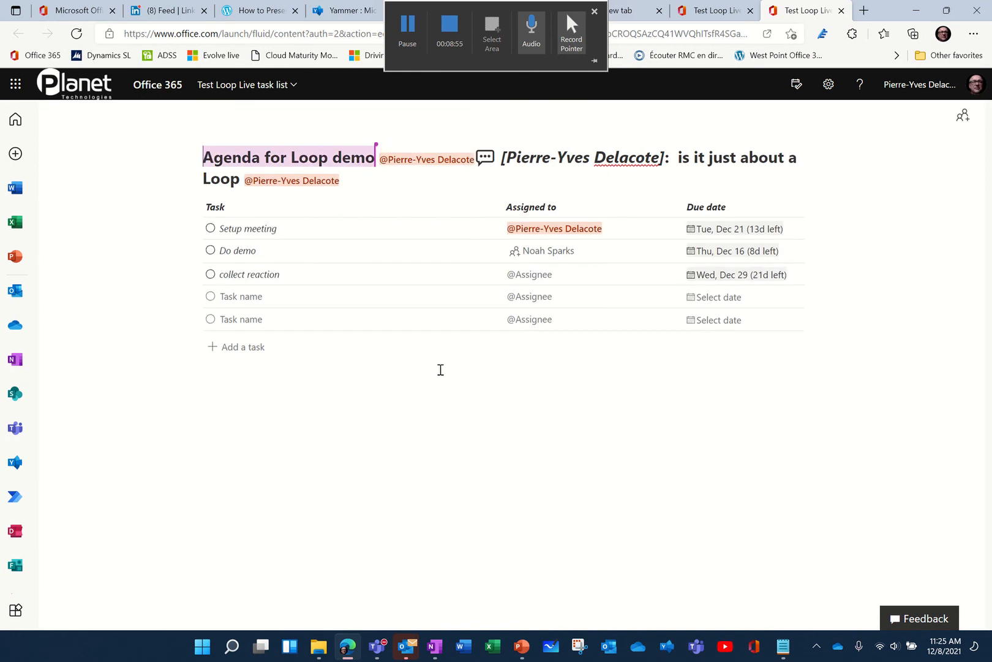
click(294, 90)
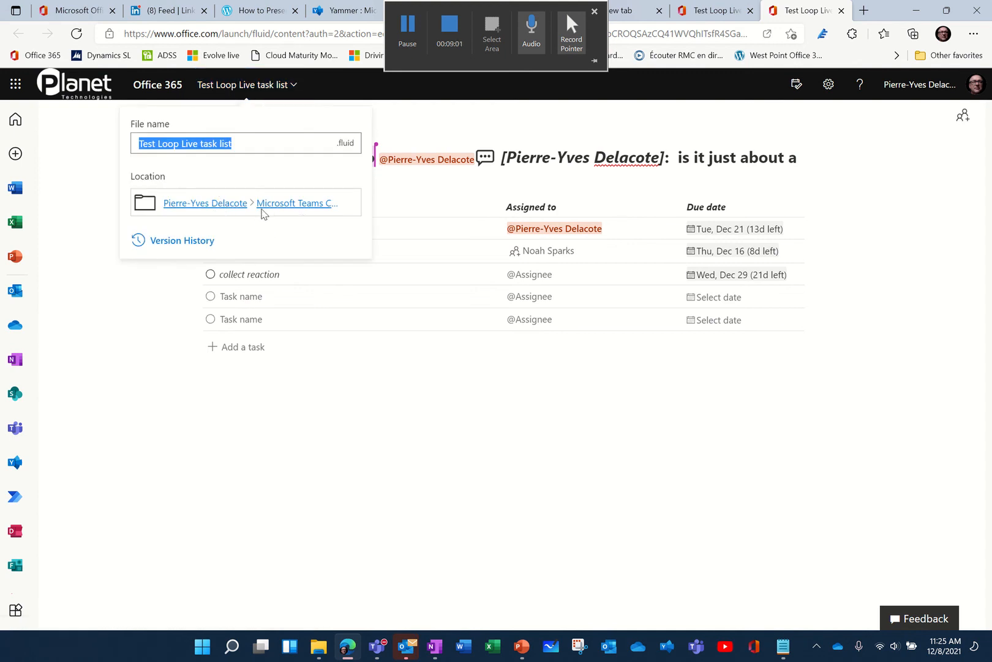
click(305, 204)
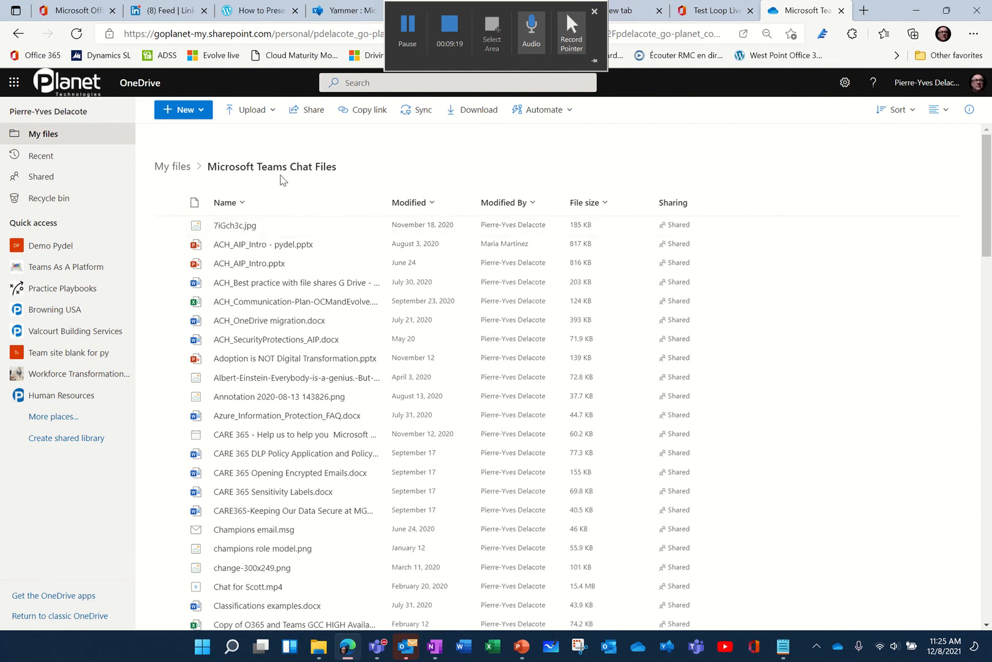
- Sort the chat files by modified date from newer to older and show the details card of Test Loop Live task list.fluid
click(433, 206)
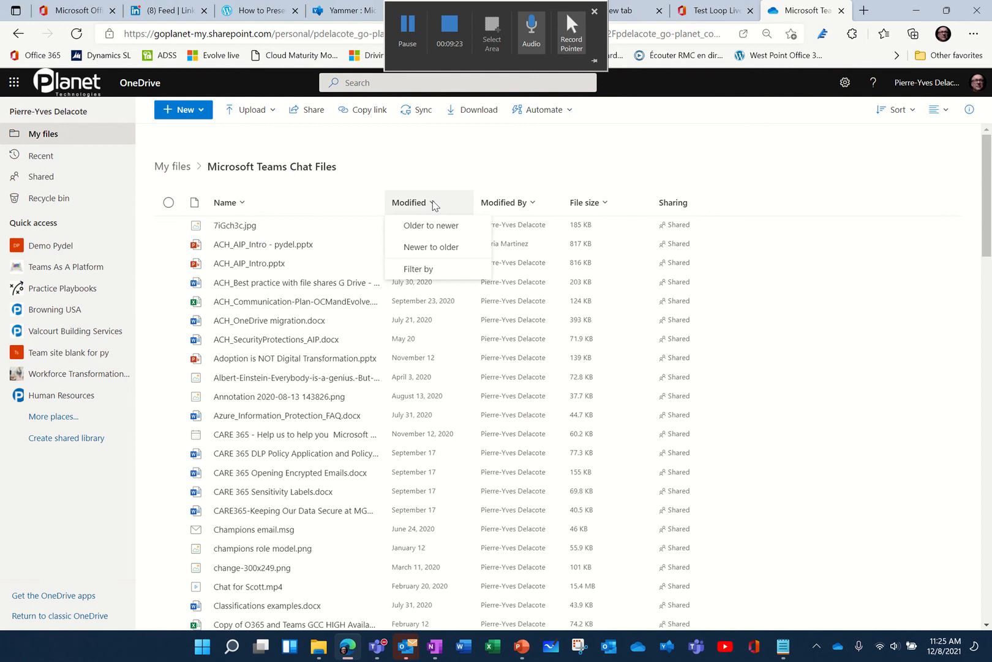
click(443, 248)
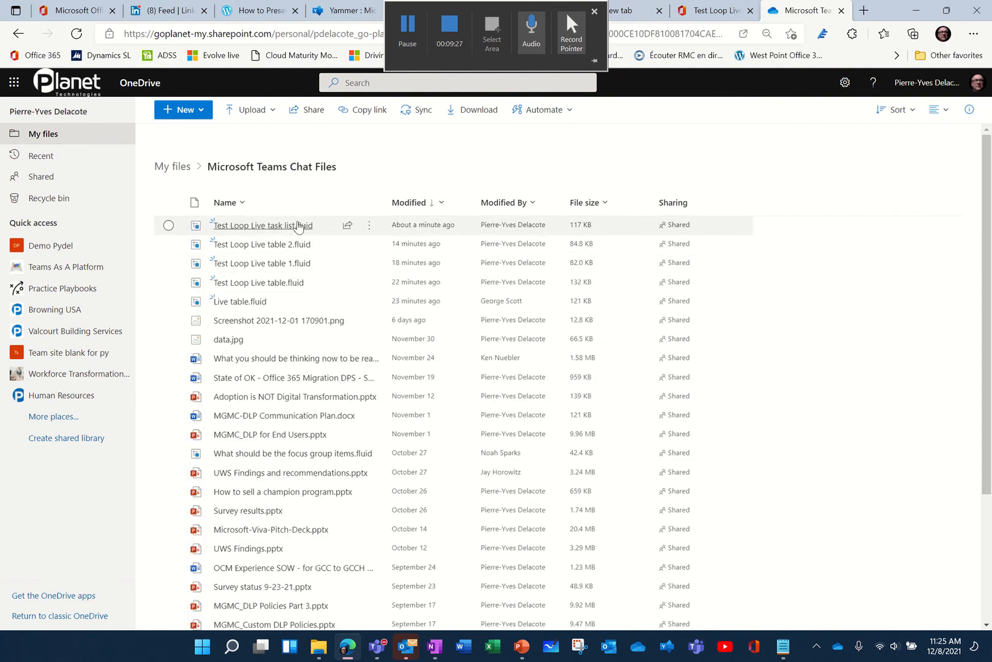
mouse_move(303, 225)
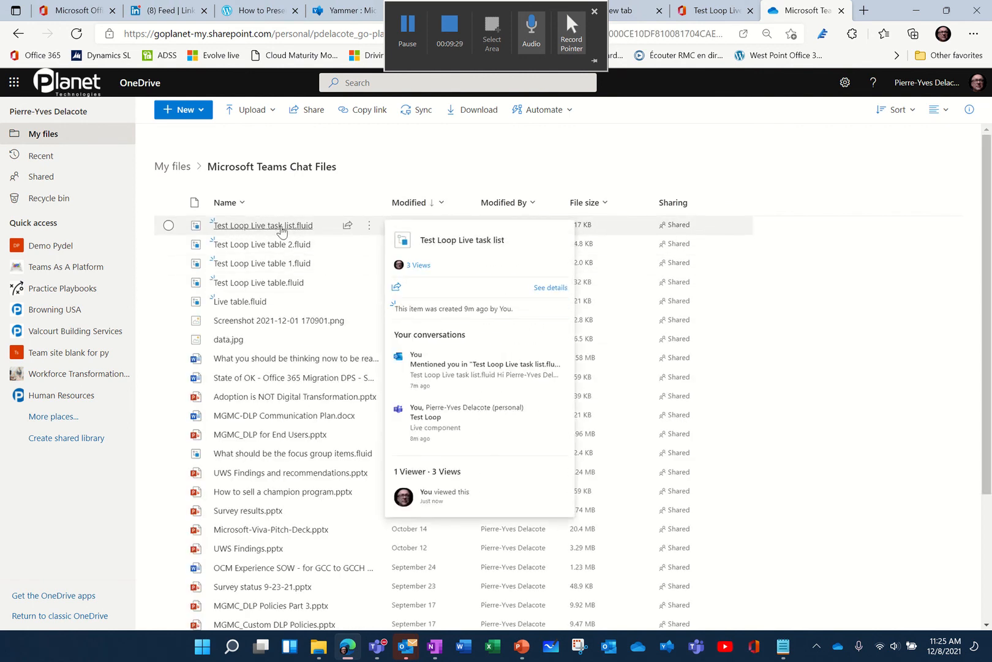